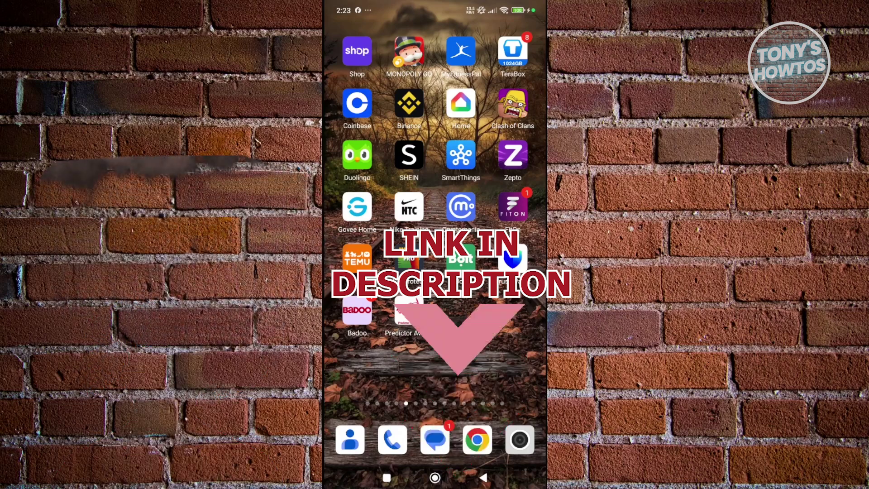
# Step: Swipe to the home screen page that holds the Trust Wallet icon
pyautogui.moveTo(489, 373); pyautogui.dragTo(380, 373)
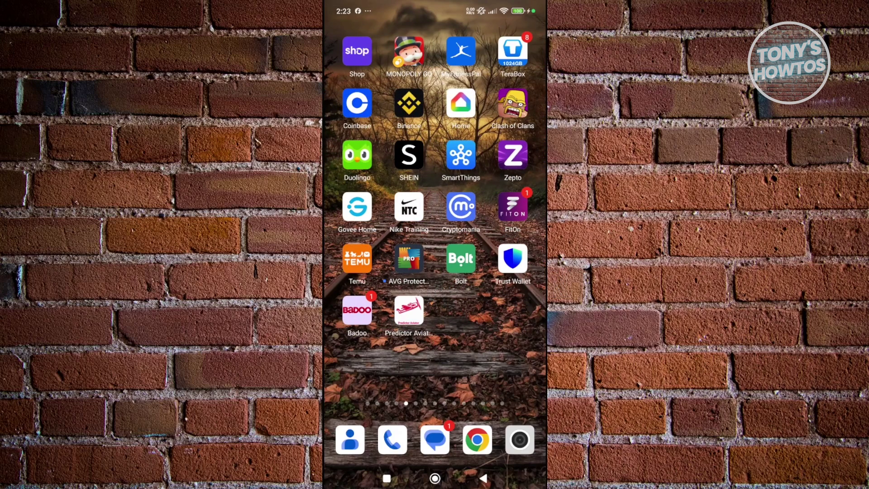
# Step: Launch Trust Wallet and unlock it to reach the Home tab with the $0.00 balance
pyautogui.click(513, 259)
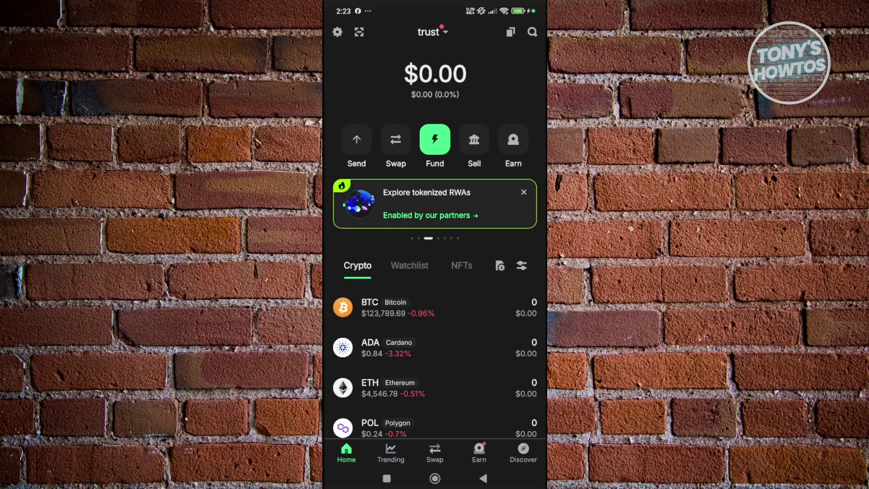
# Step: From the Wallets list, start Add wallet and choose Add existing wallet to see the import methods
pyautogui.click(433, 31)
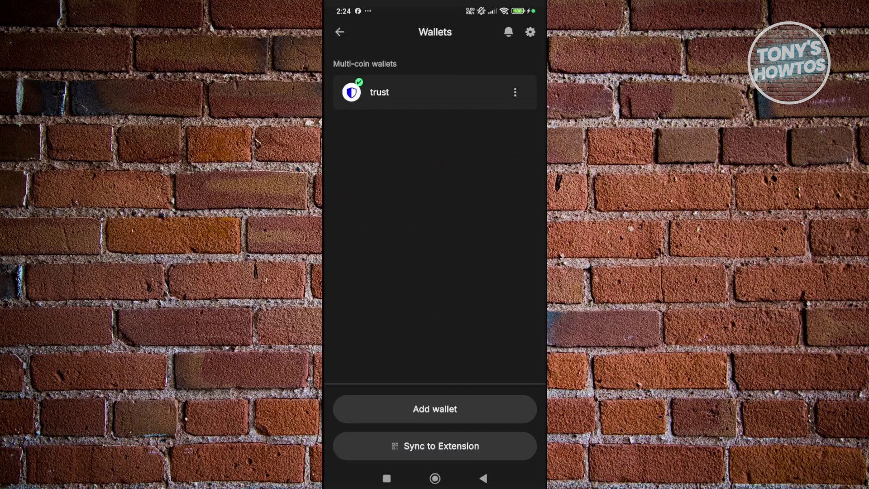
pyautogui.click(435, 409)
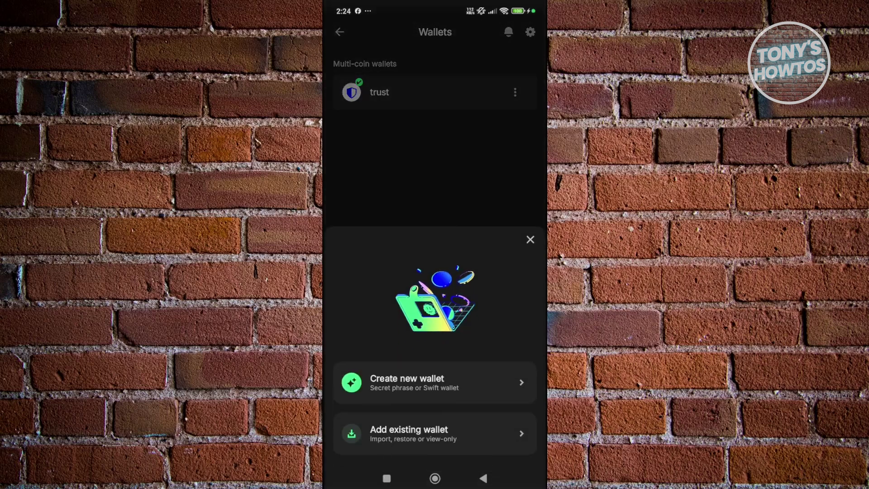
pyautogui.click(435, 433)
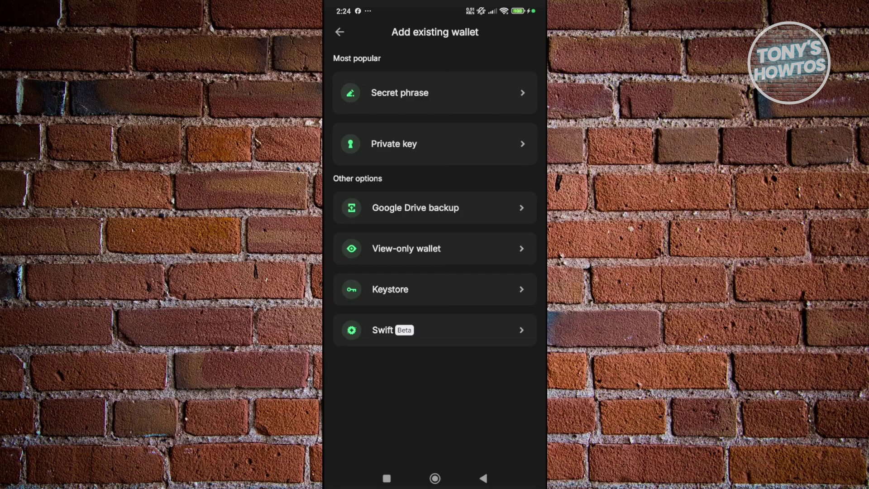
# Step: Preview the Select network list for an import option, then back out to Wallets and Home
pyautogui.click(434, 143)
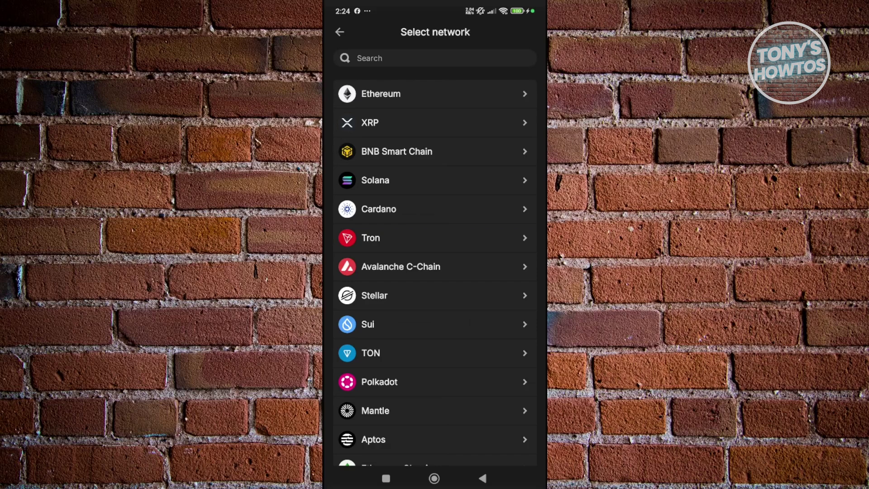
pyautogui.click(482, 479)
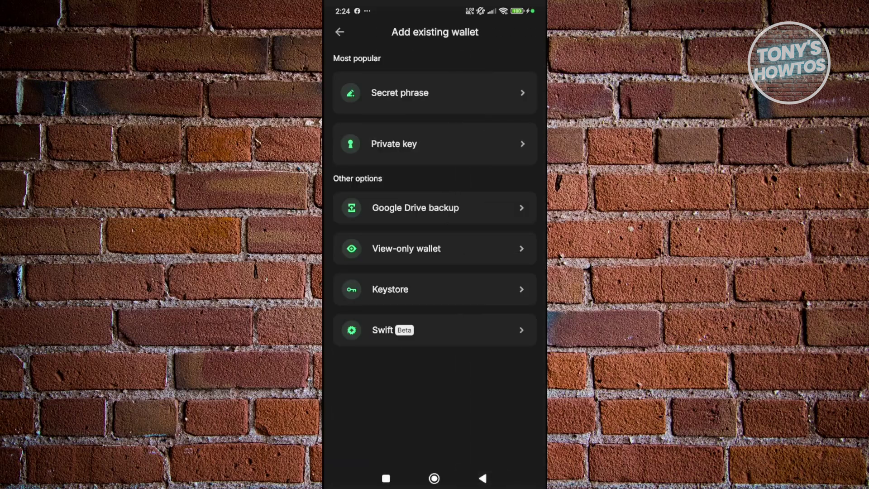
pyautogui.click(482, 477)
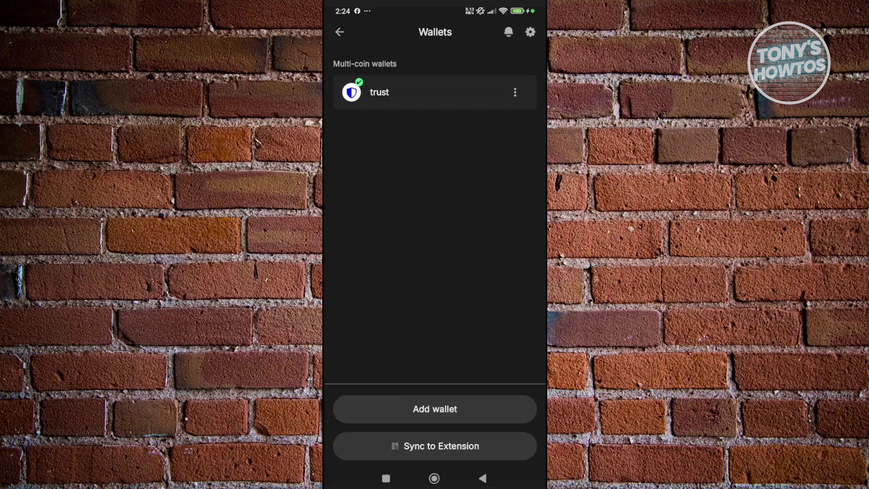
pyautogui.click(339, 32)
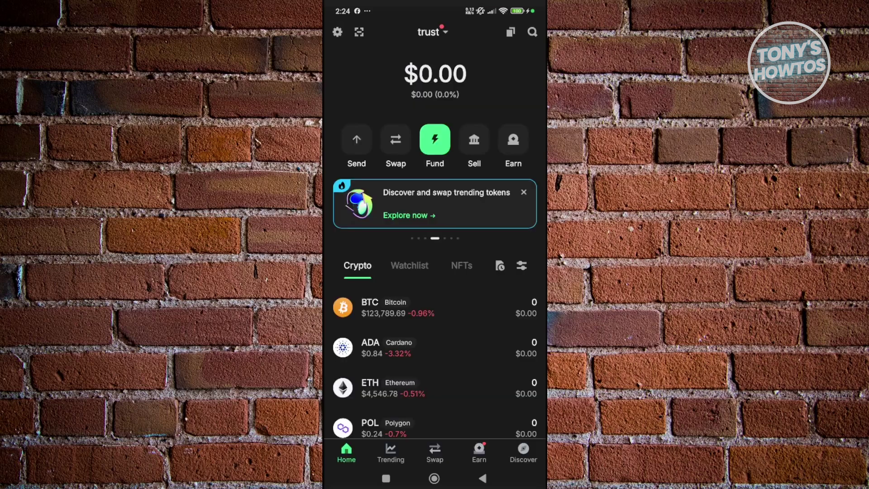
# Step: Reopen the Wallets list from the top name and go back to the Home screen
pyautogui.click(432, 32)
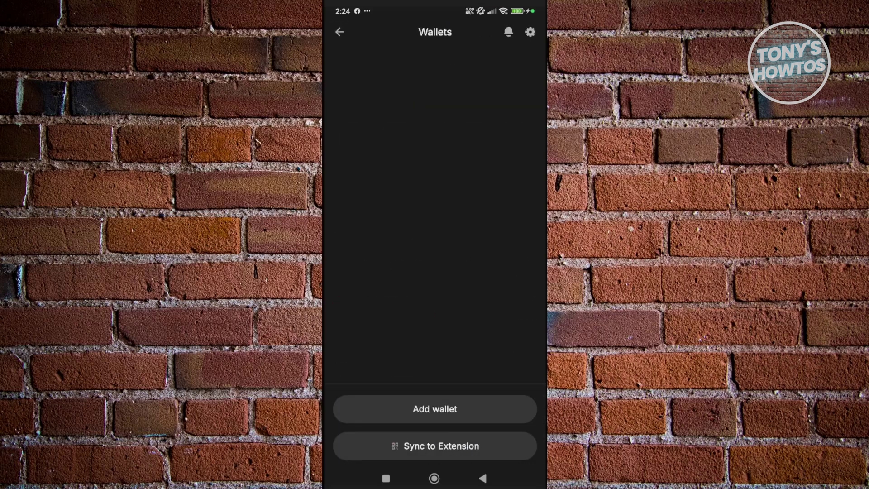
pyautogui.click(339, 32)
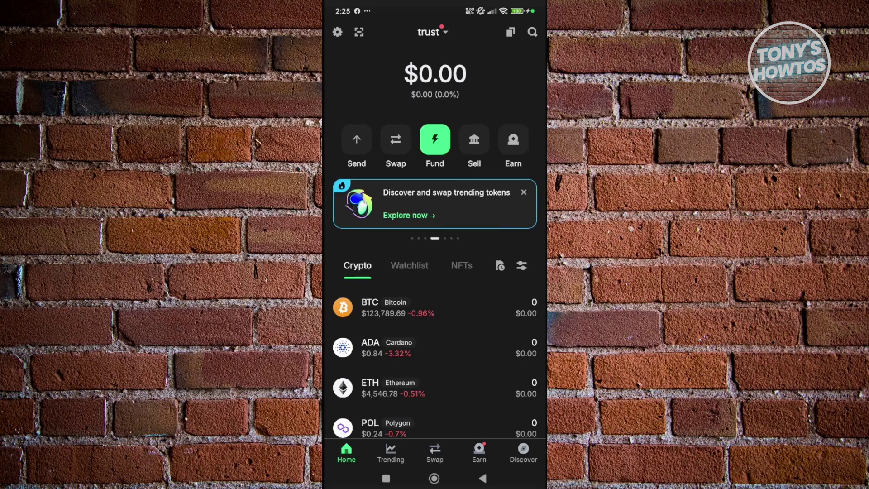
# Step: Swipe the ETH row, visit the Swap screen, return Home and open the Wallets list
pyautogui.moveTo(476, 387); pyautogui.dragTo(380, 387)
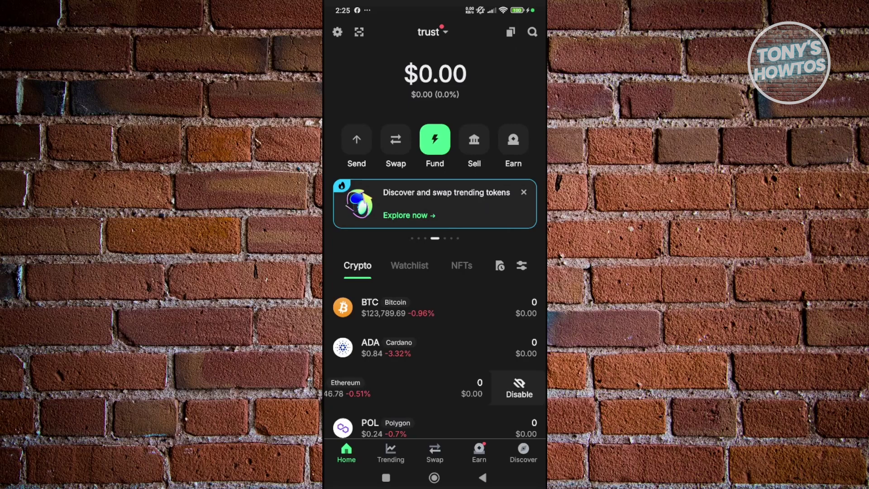
pyautogui.click(435, 453)
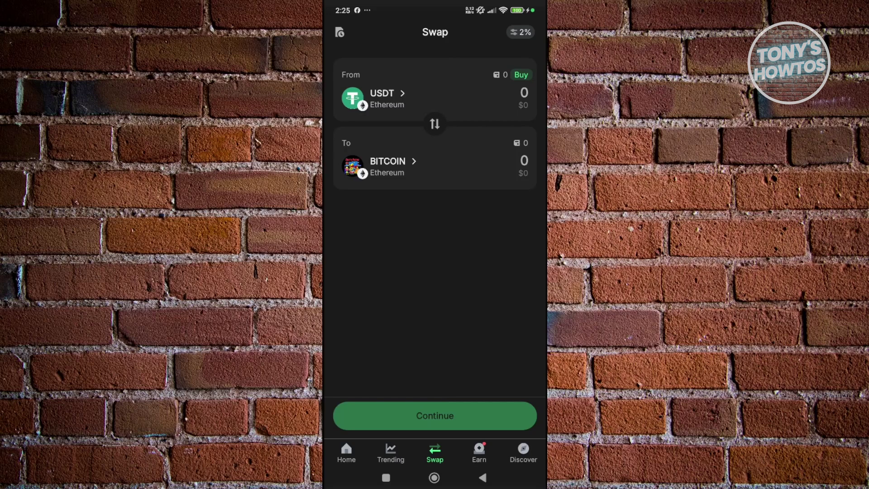
pyautogui.click(346, 453)
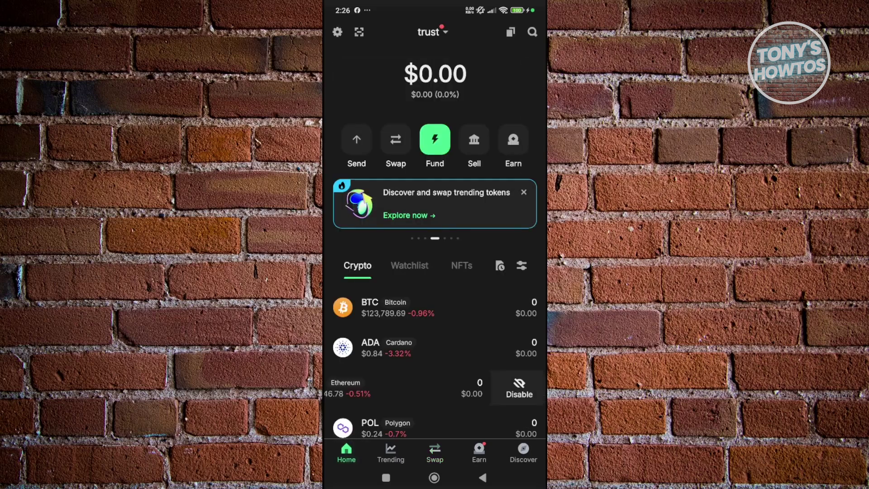
pyautogui.click(432, 32)
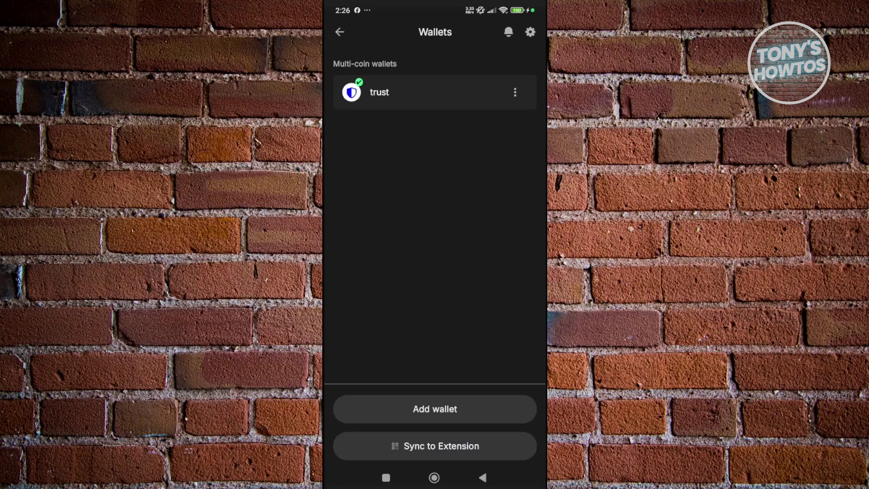
# Step: Revisit the Add existing wallet options, then back out twice to the Home screen
pyautogui.click(434, 409)
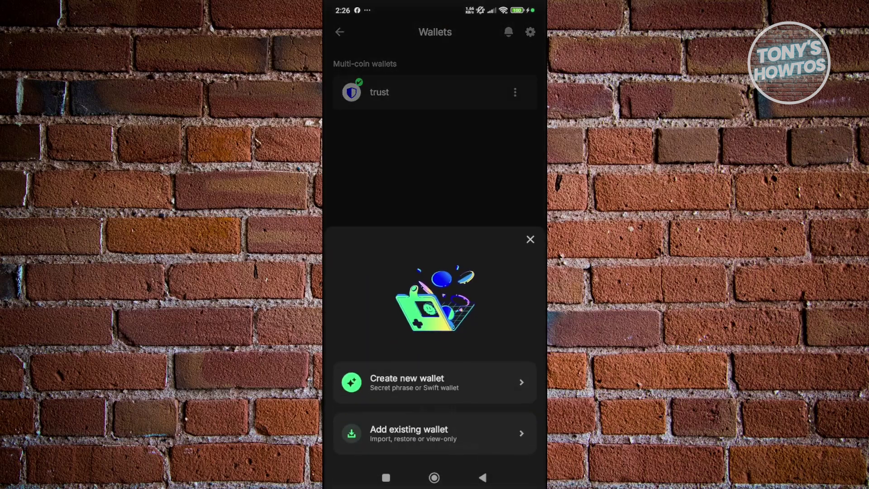
pyautogui.click(434, 433)
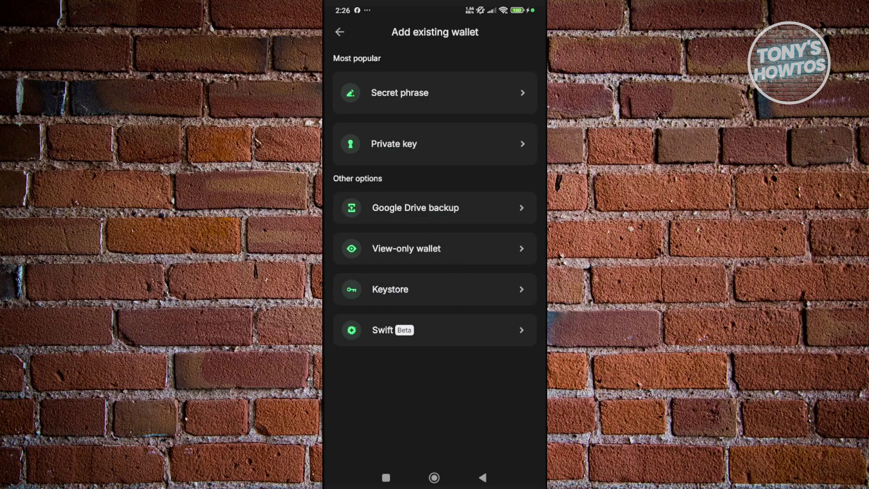
pyautogui.click(340, 31)
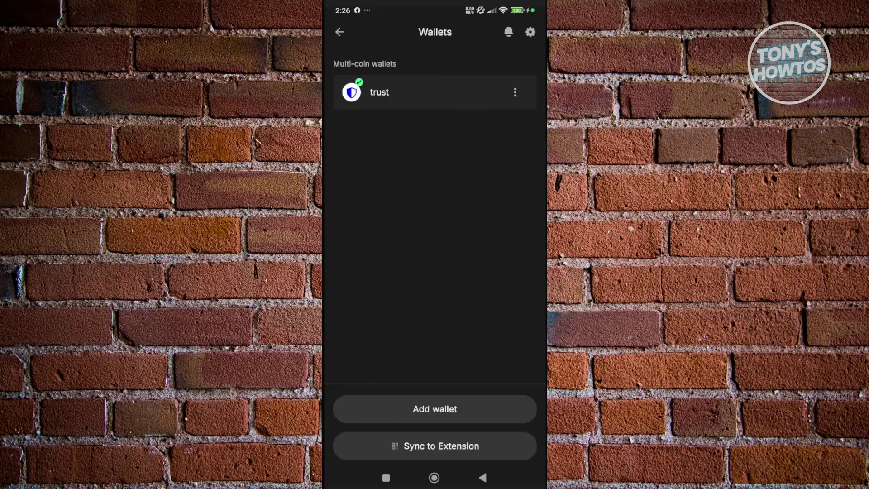
pyautogui.click(340, 32)
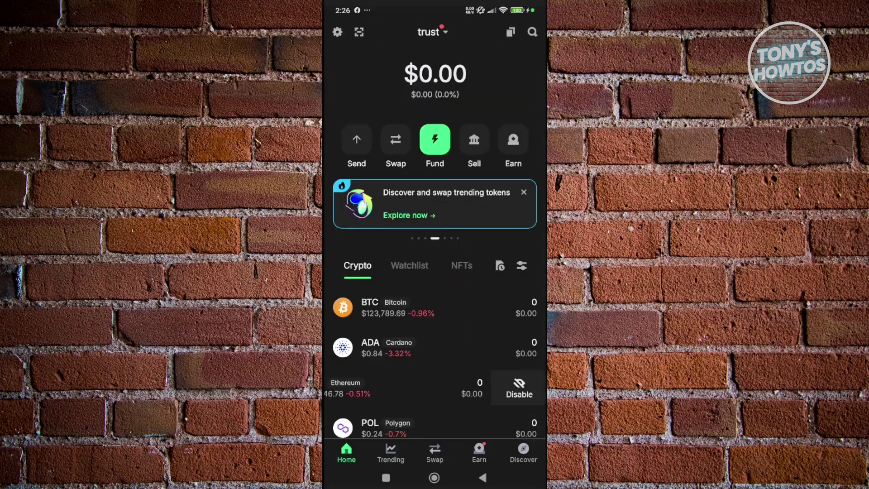